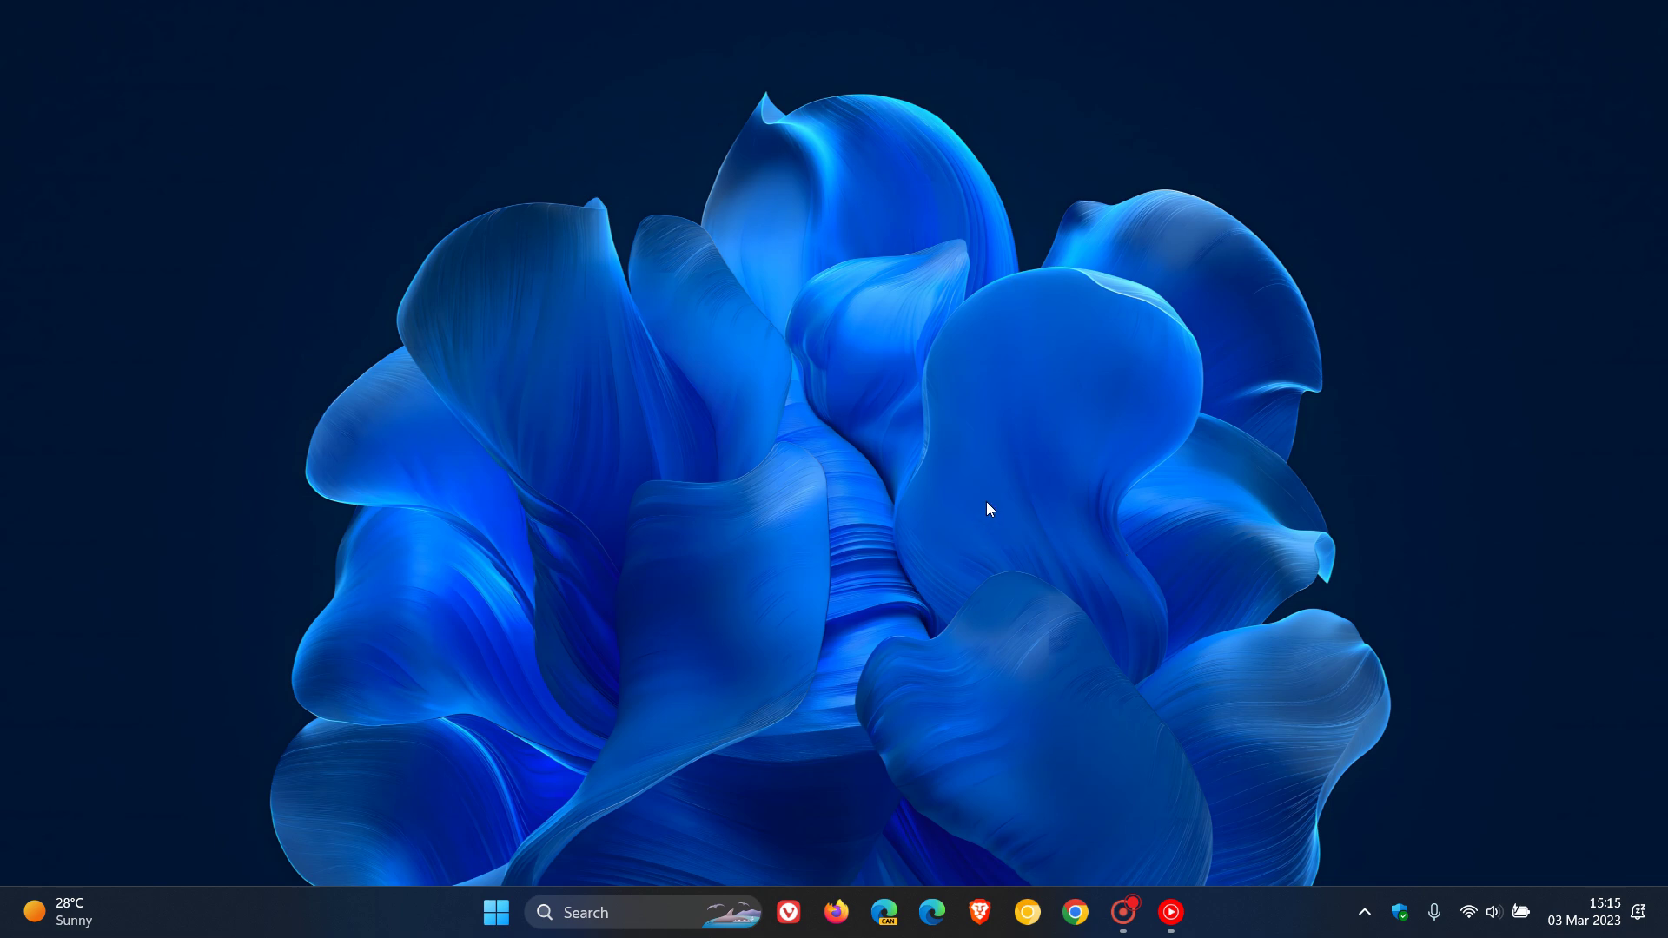
- Open the weather Widgets board, expand it to full view, return it to half view, and close it; then reopen and close it
{"action": "left_click", "coordinate": [148, 904]}
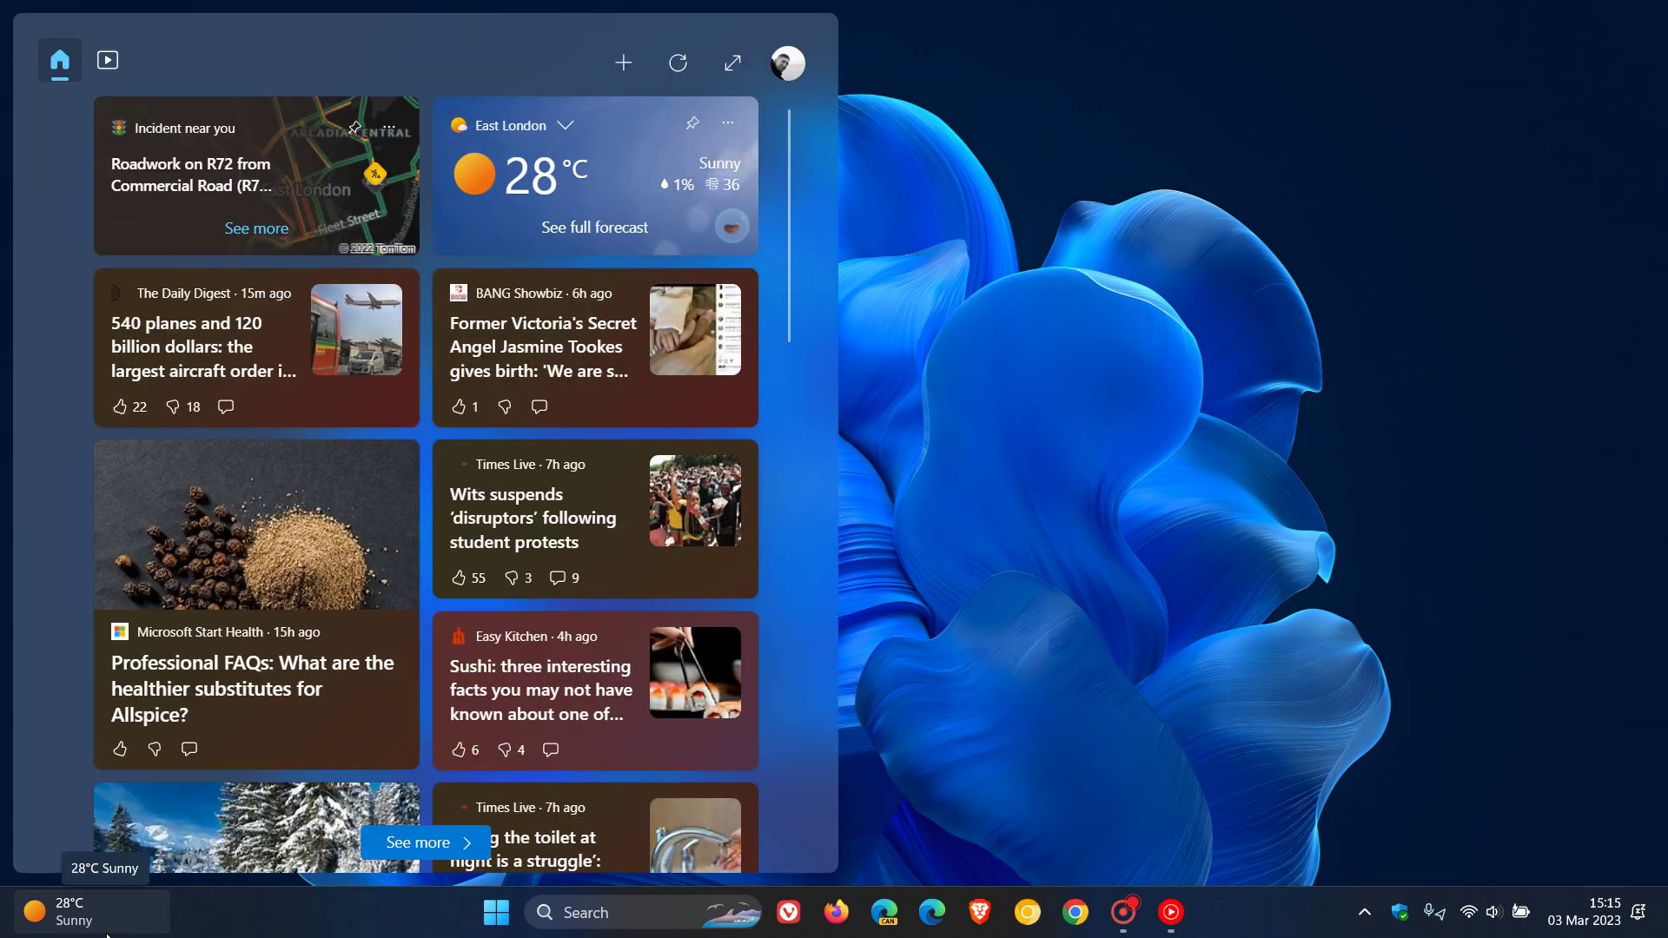
{"action": "left_click", "coordinate": [739, 76]}
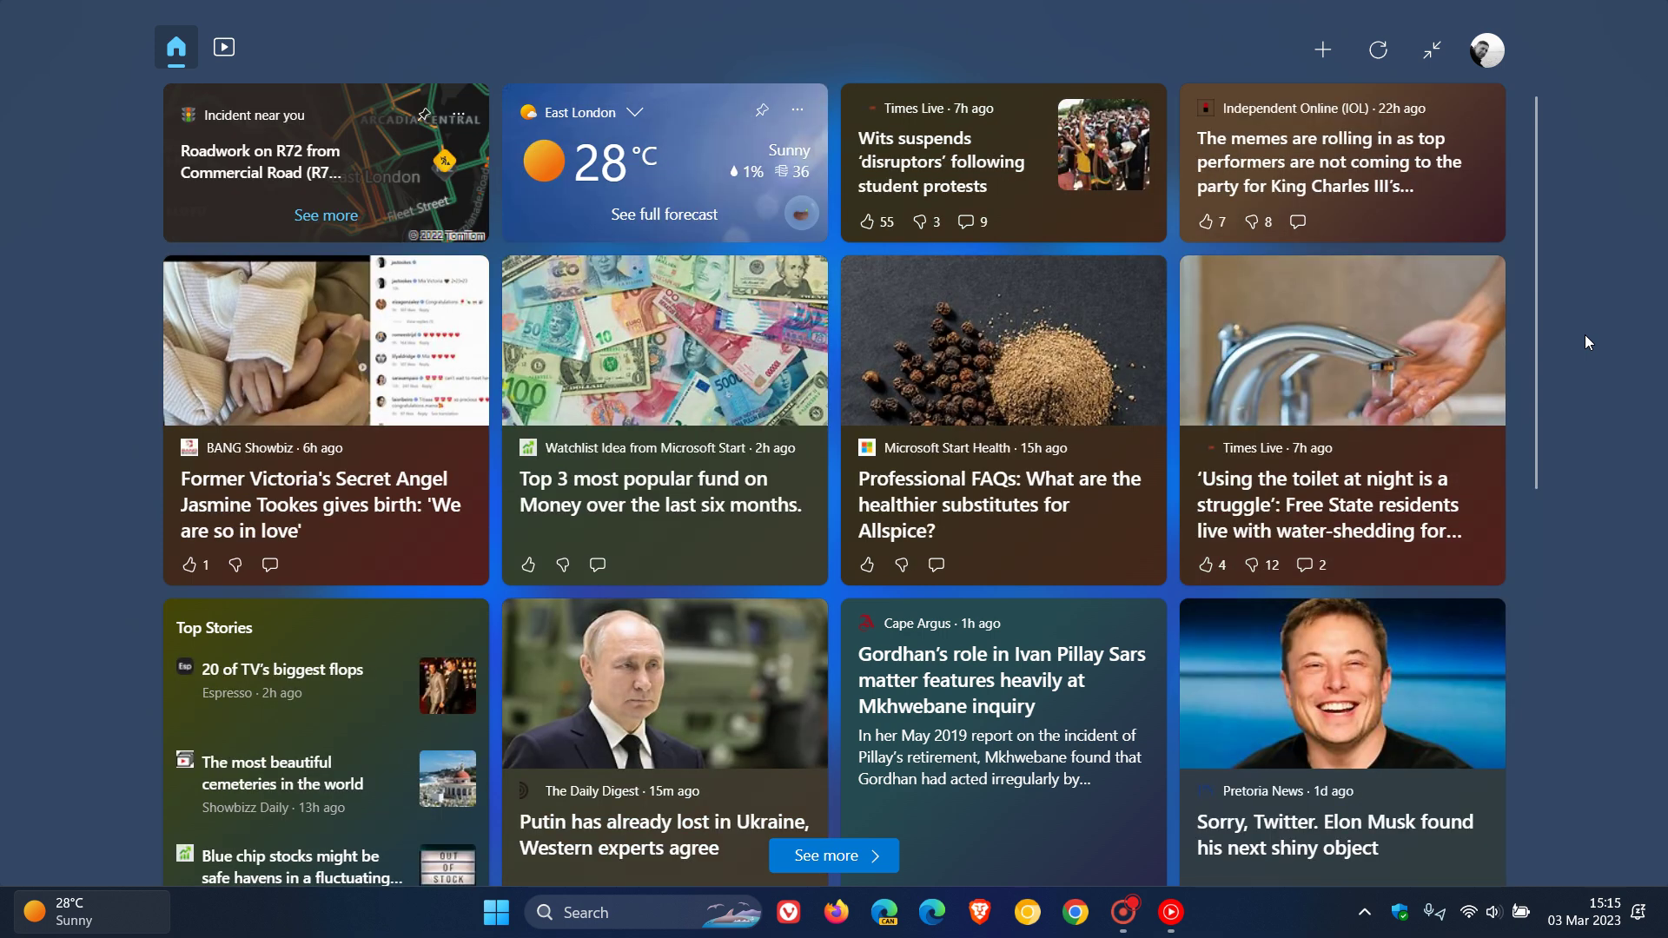
{"action": "left_click", "coordinate": [1432, 51]}
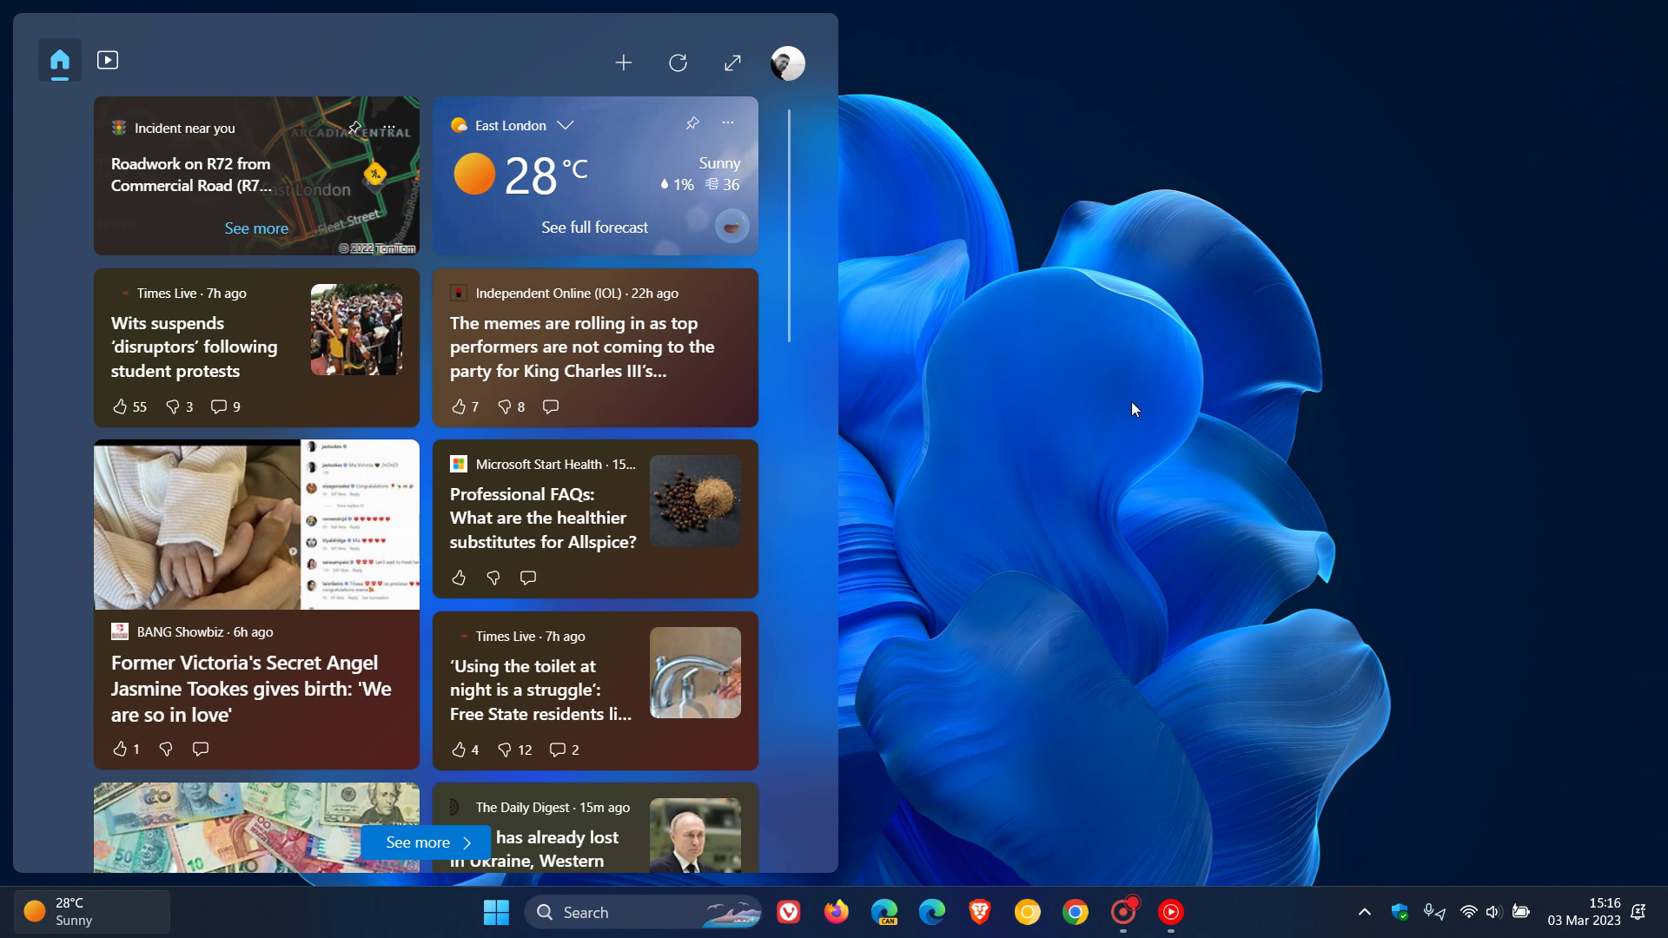
{"action": "left_click", "coordinate": [1133, 405]}
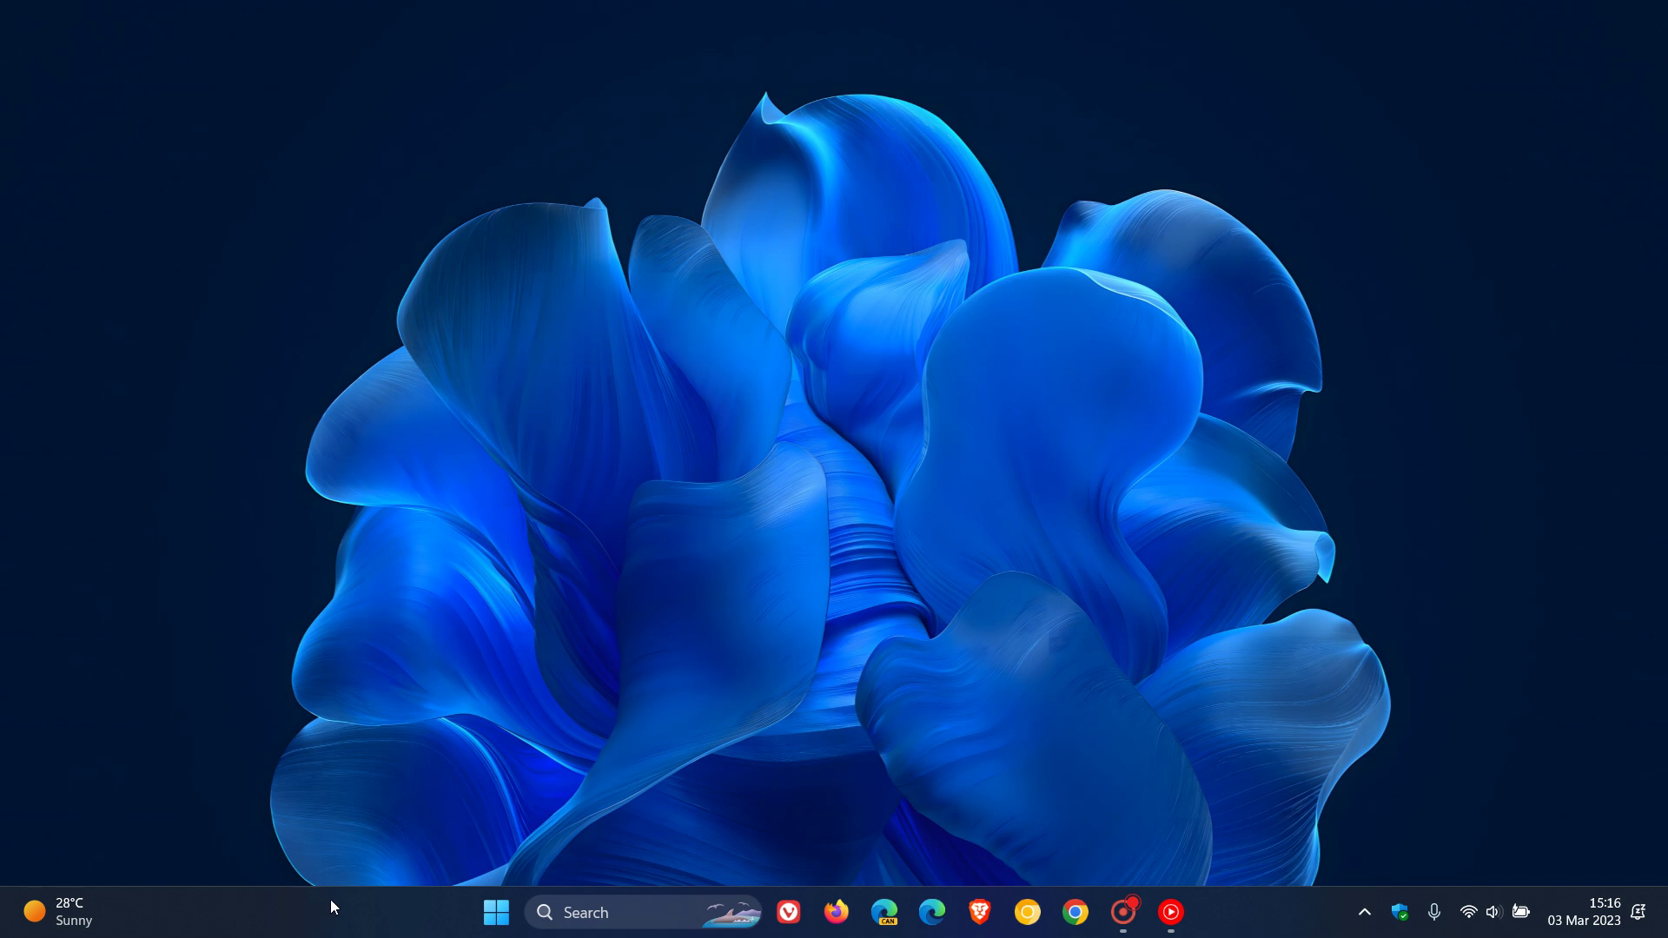
{"action": "left_click", "coordinate": [100, 916]}
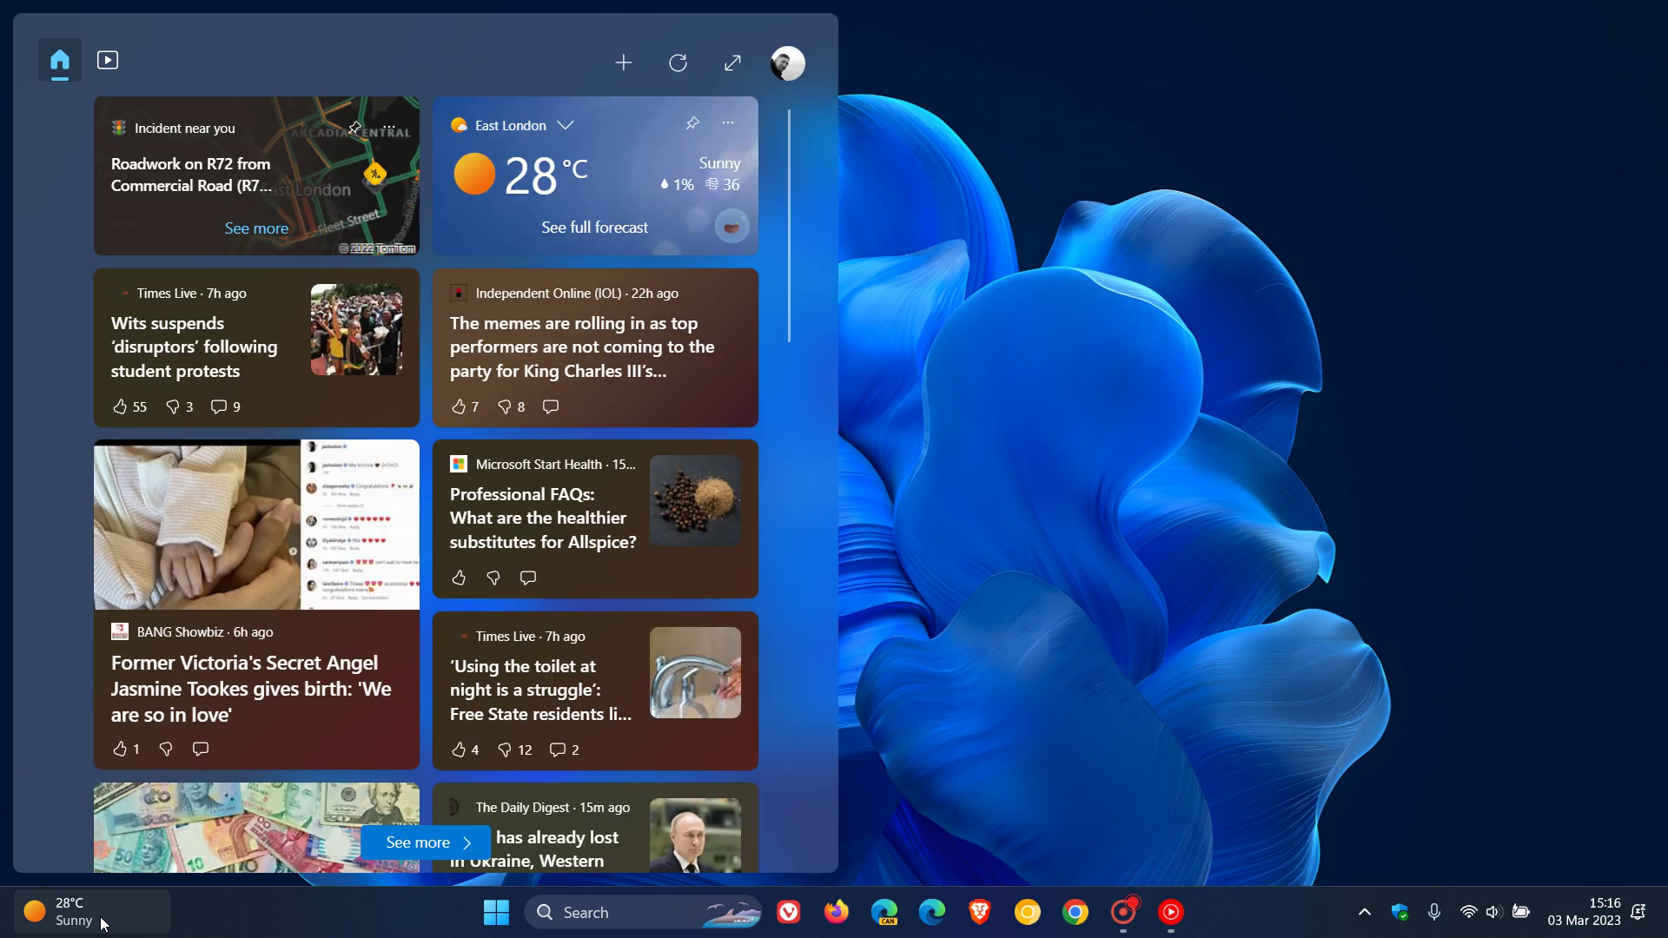
{"action": "left_click", "coordinate": [412, 937]}
- Switch Widgets Off in the taskbar's Taskbar settings page and minimise the Settings window
{"action": "right_click", "coordinate": [411, 936]}
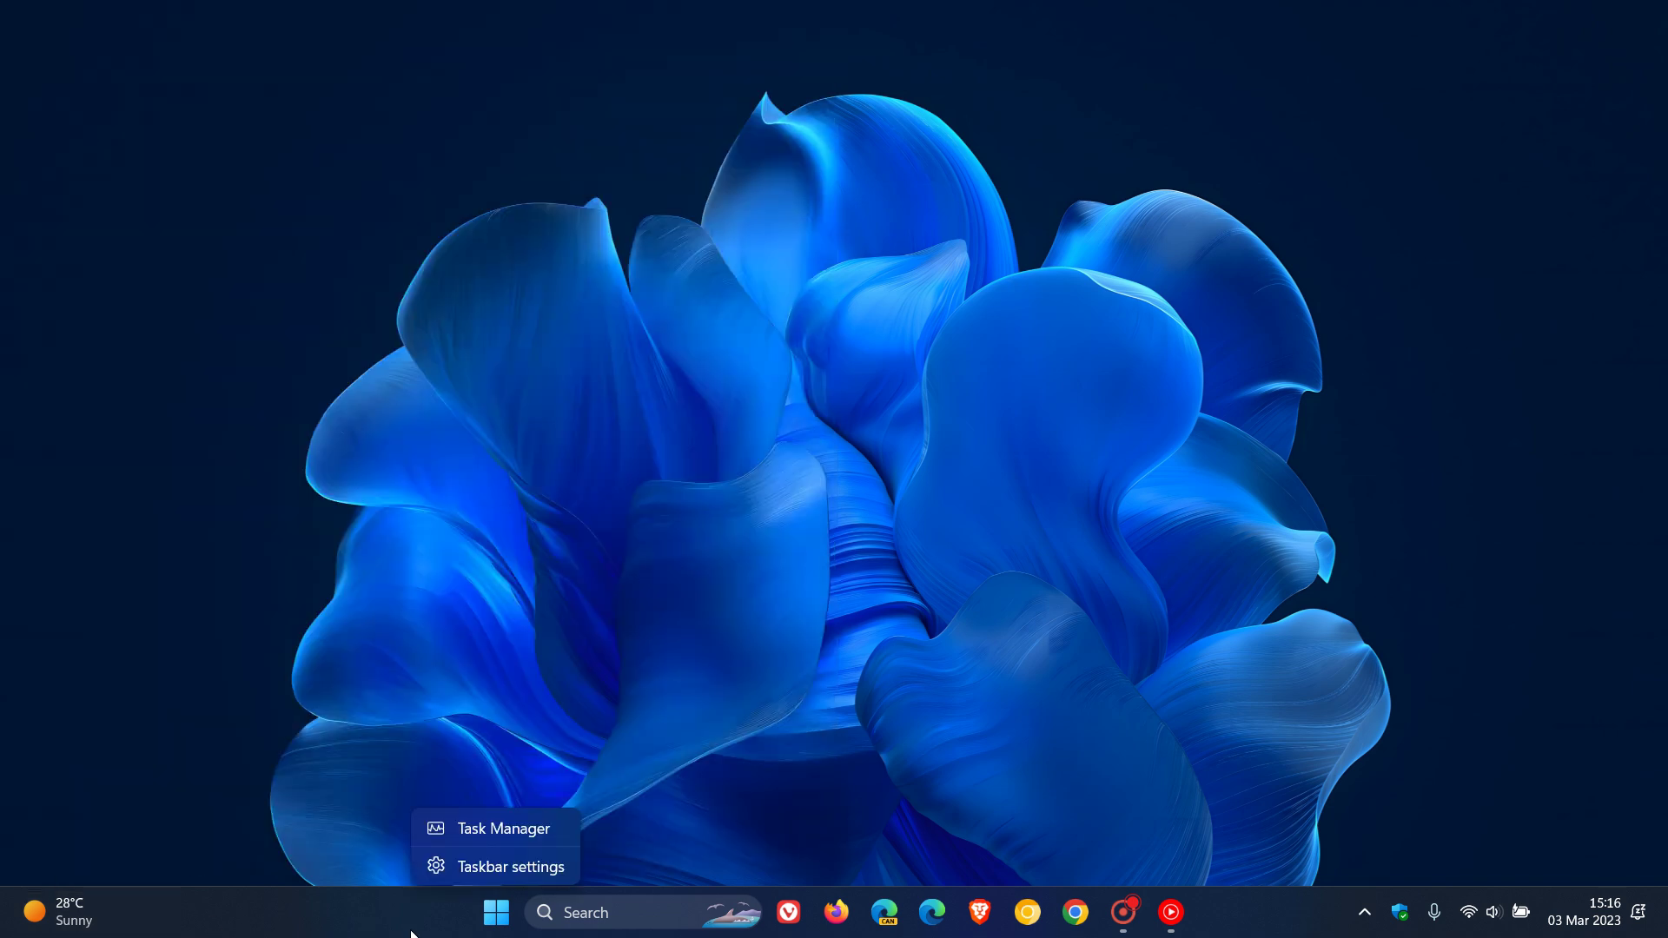
{"action": "left_click", "coordinate": [508, 865]}
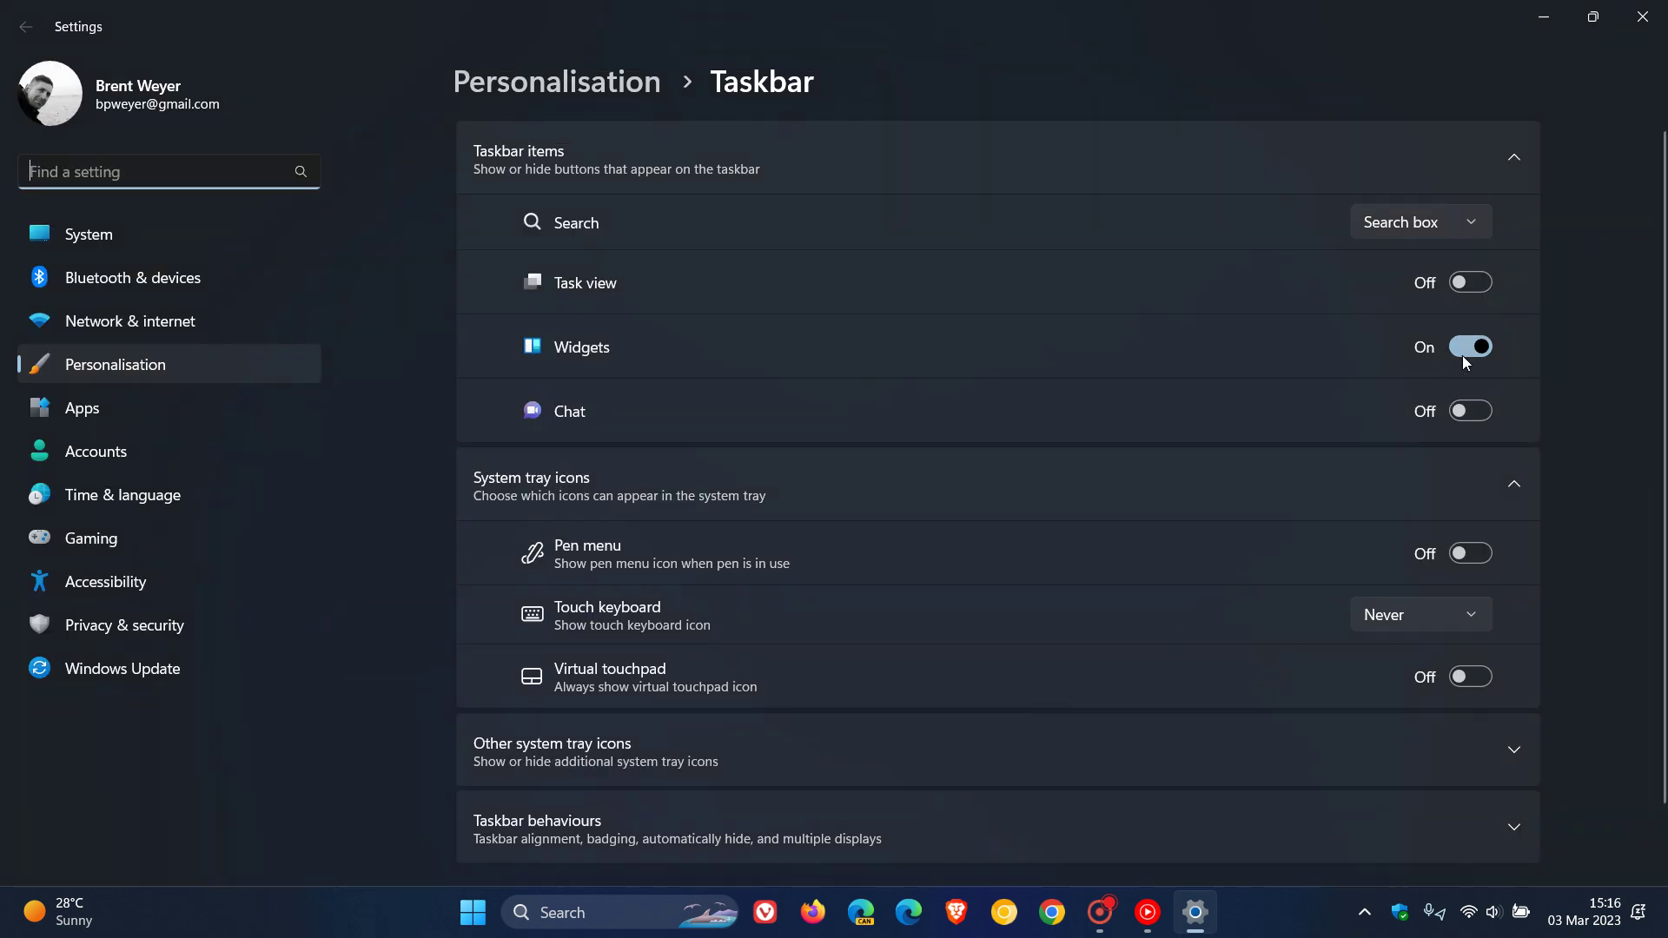
{"action": "left_click", "coordinate": [1464, 353]}
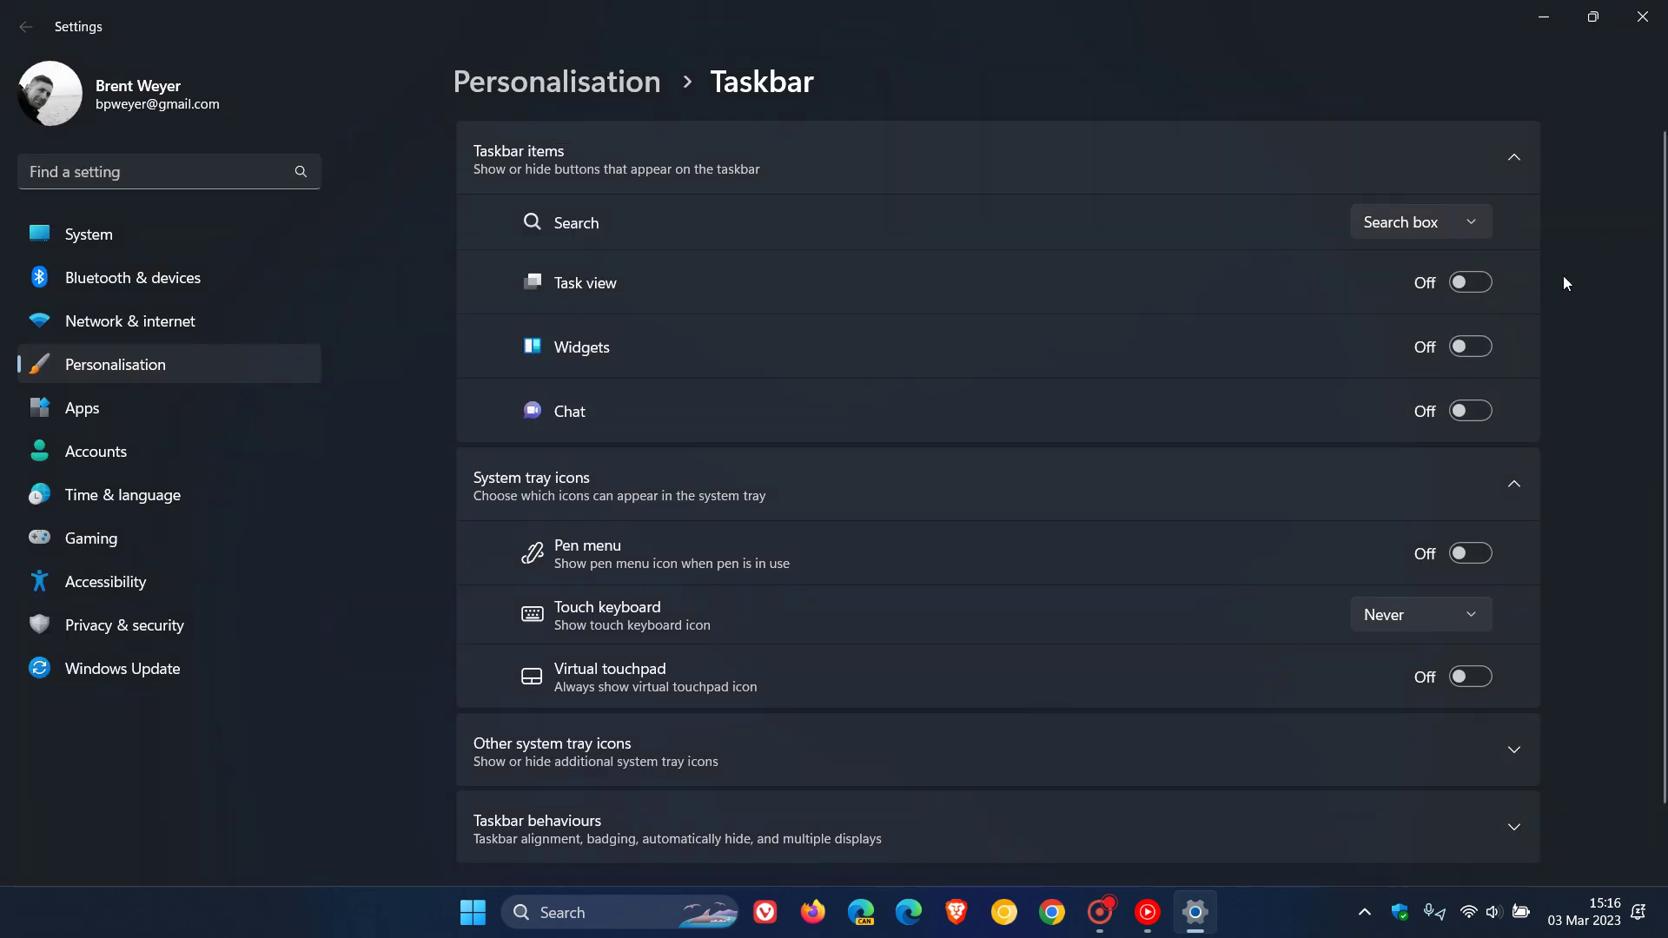
{"action": "left_click", "coordinate": [1550, 20]}
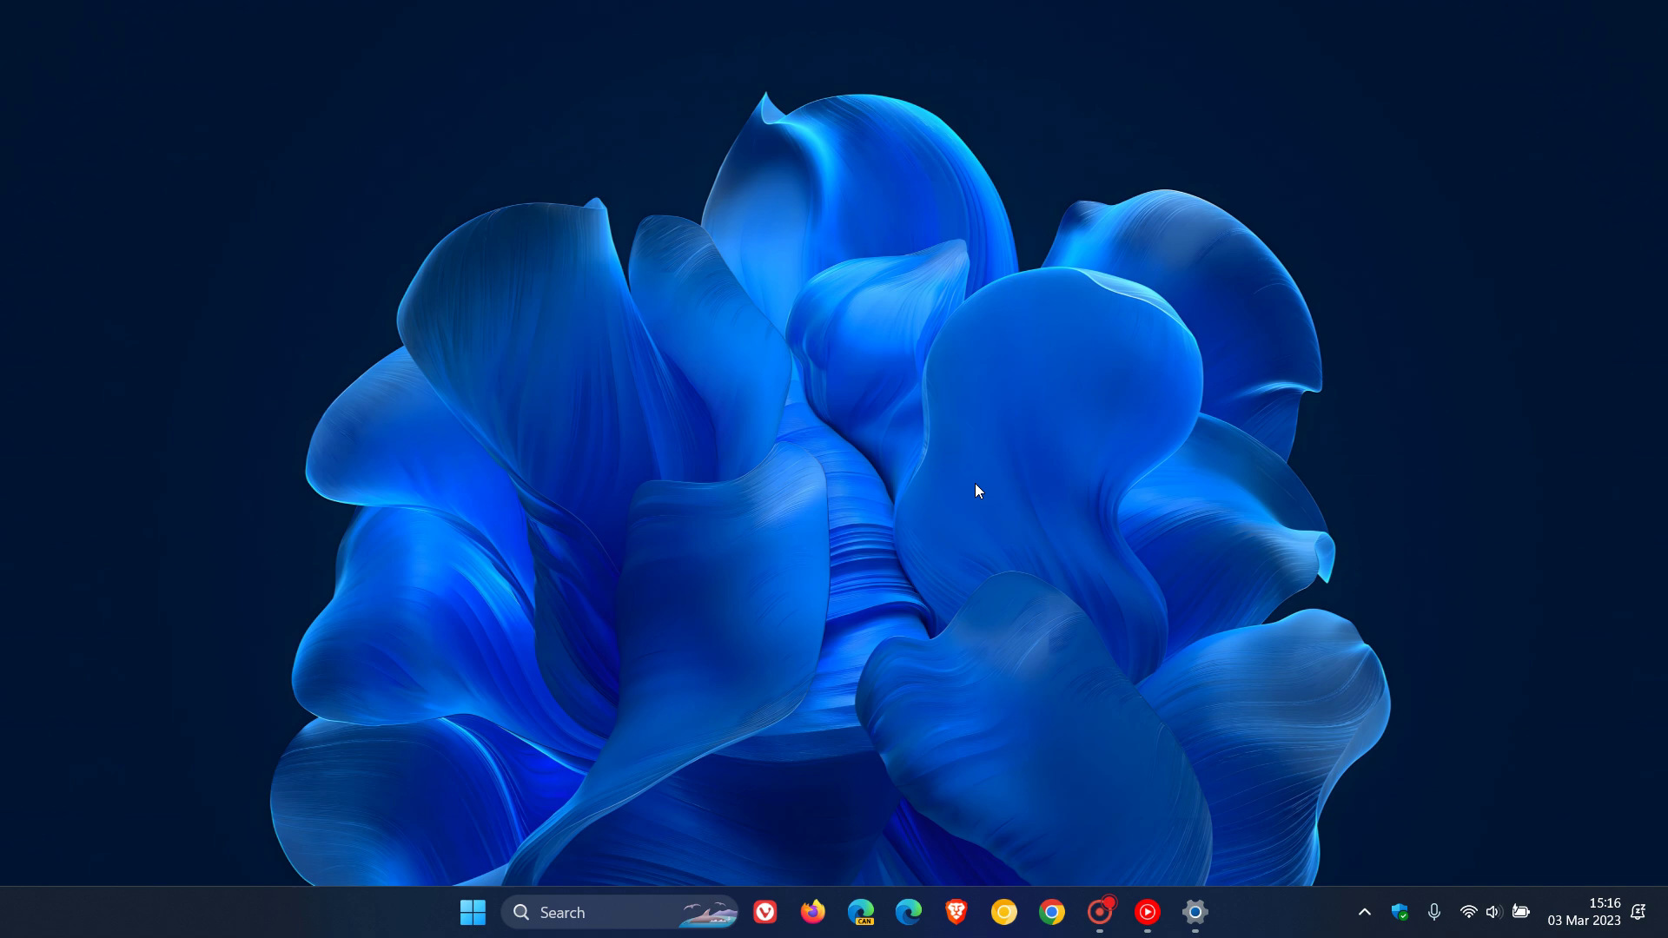
- Open the Widgets board with Win+W, close and reopen it, and expand it to full view
{"action": "key", "text": "super+w"}
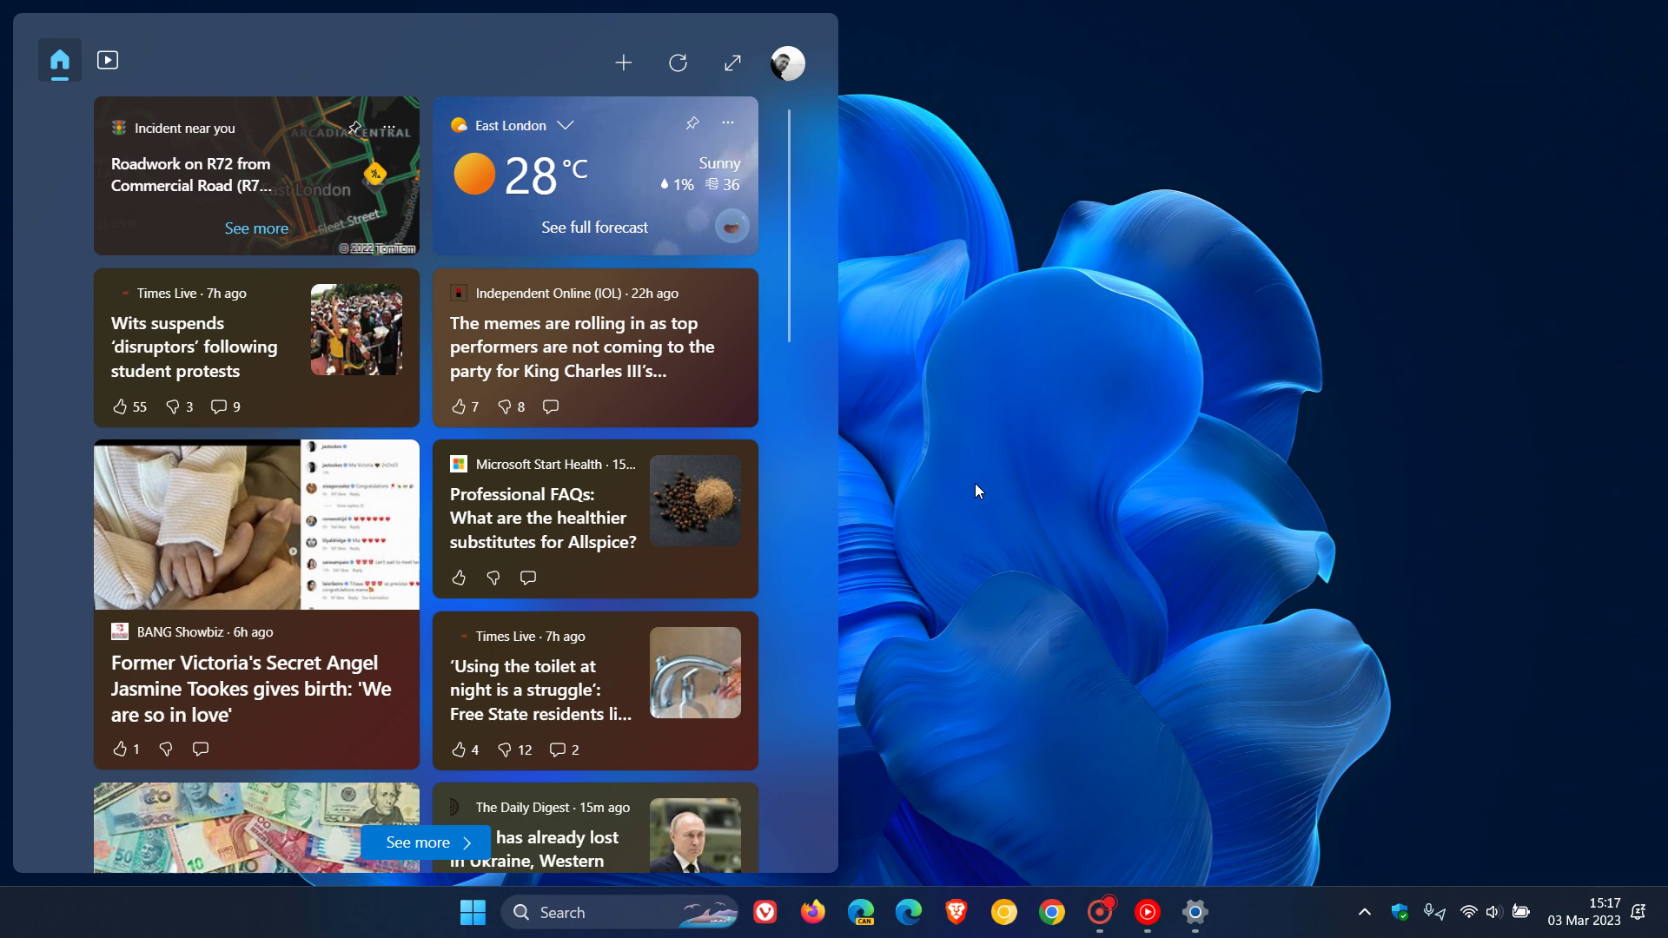
{"action": "key", "text": "super+w"}
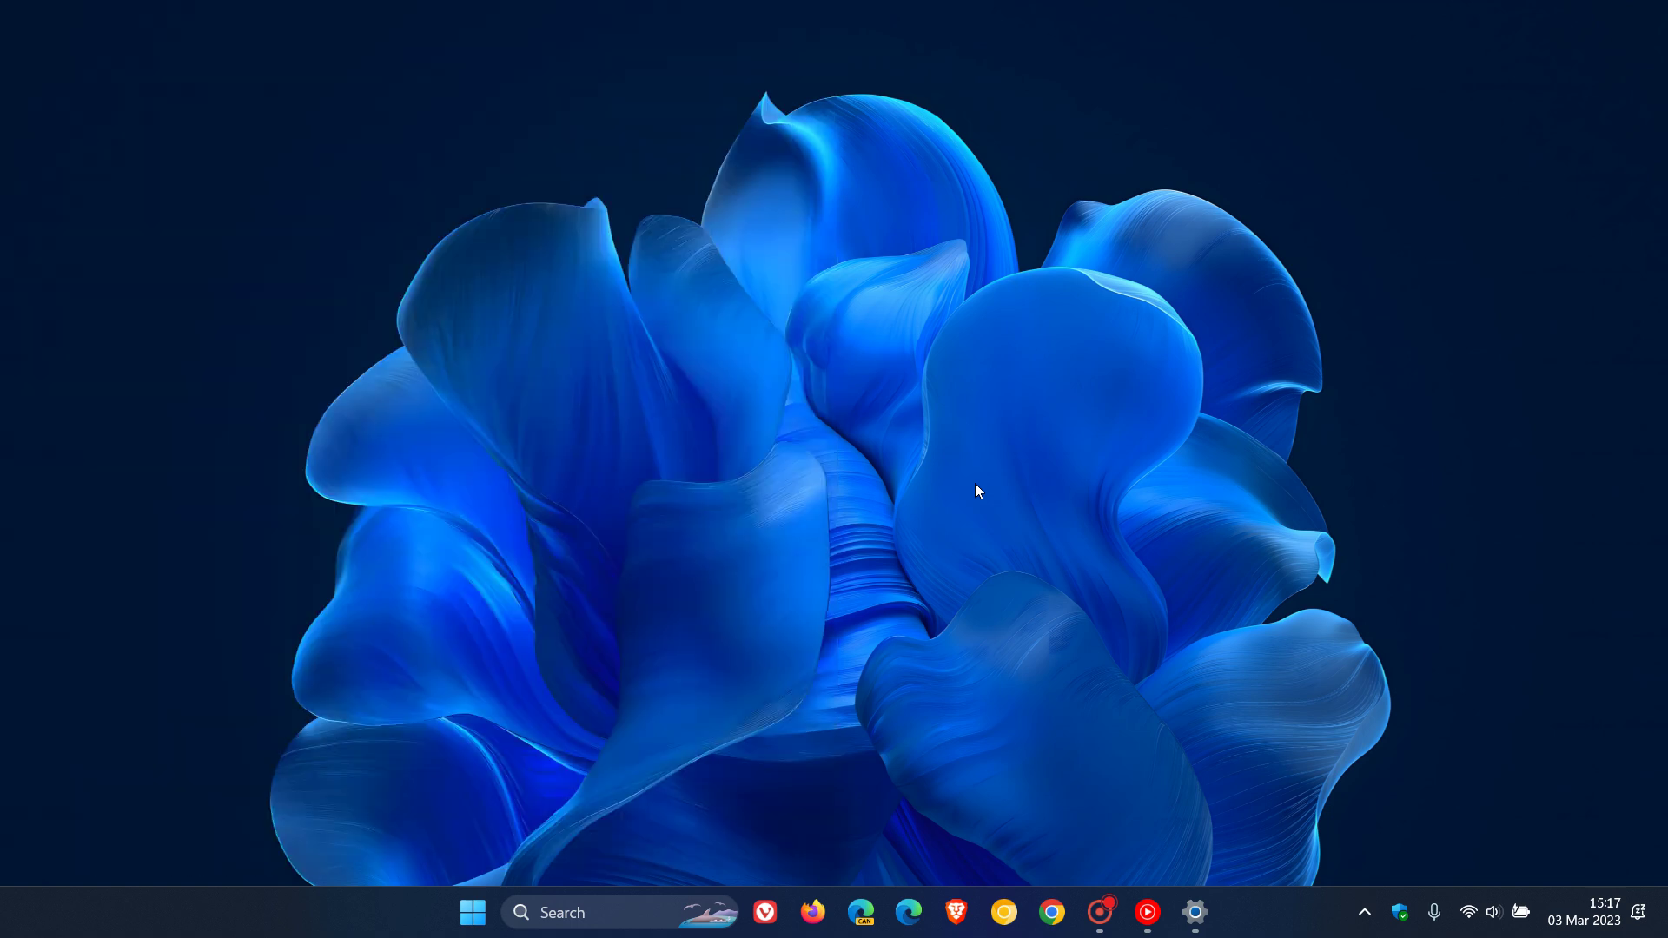
{"action": "key", "text": "super+w"}
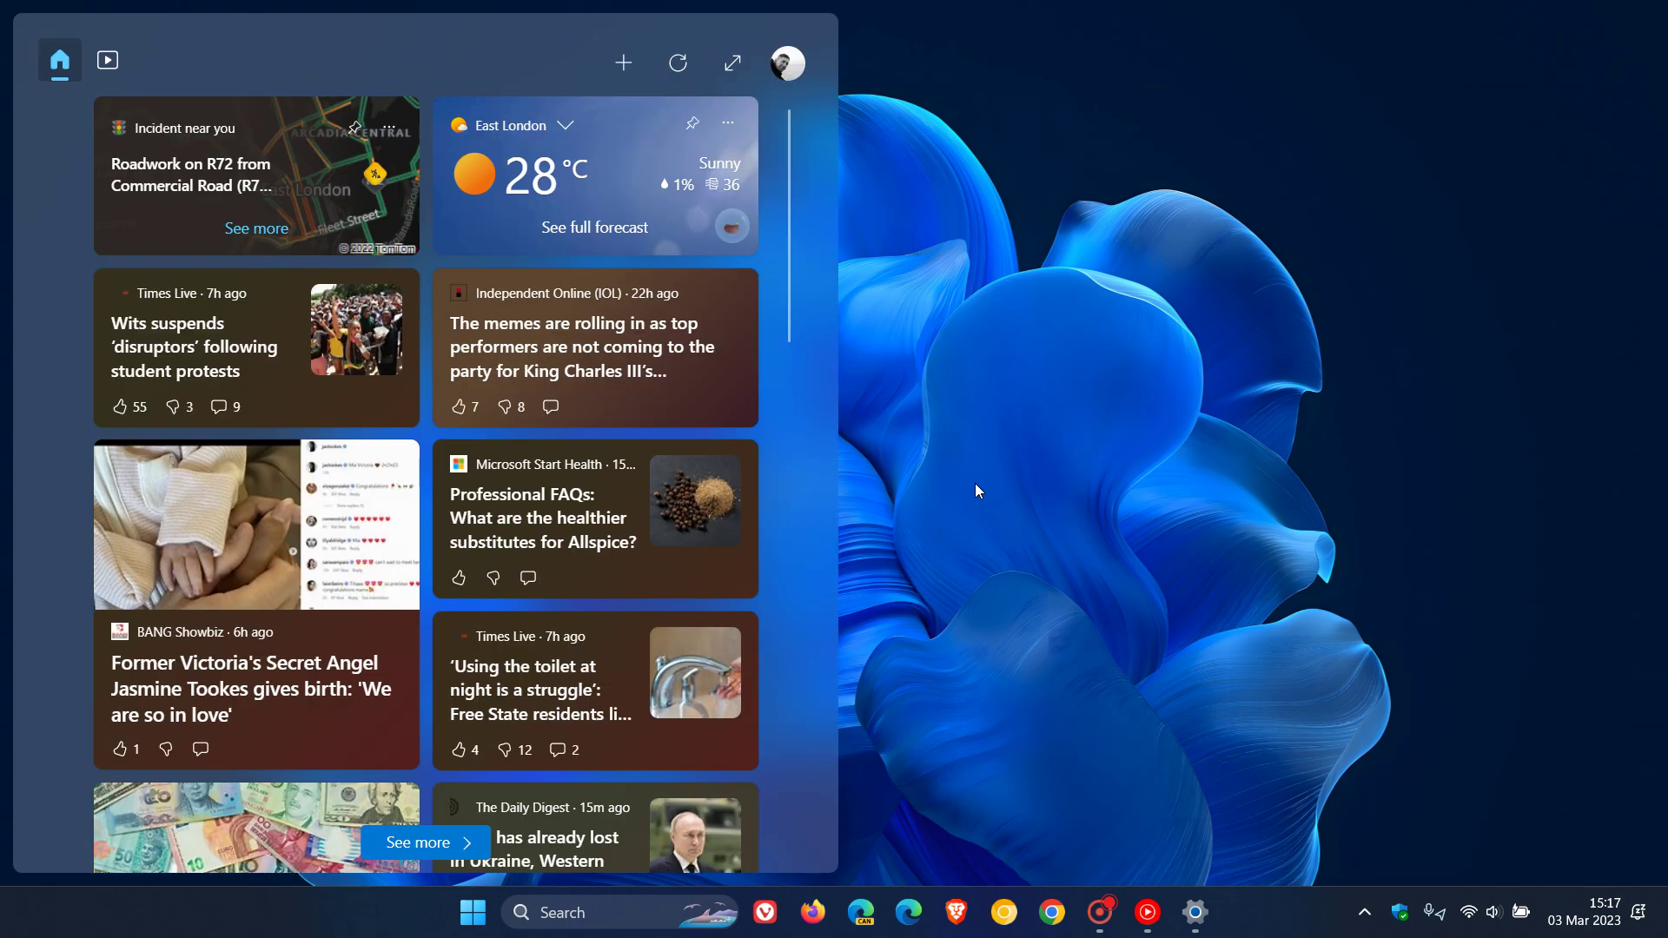
{"action": "left_click", "coordinate": [733, 64]}
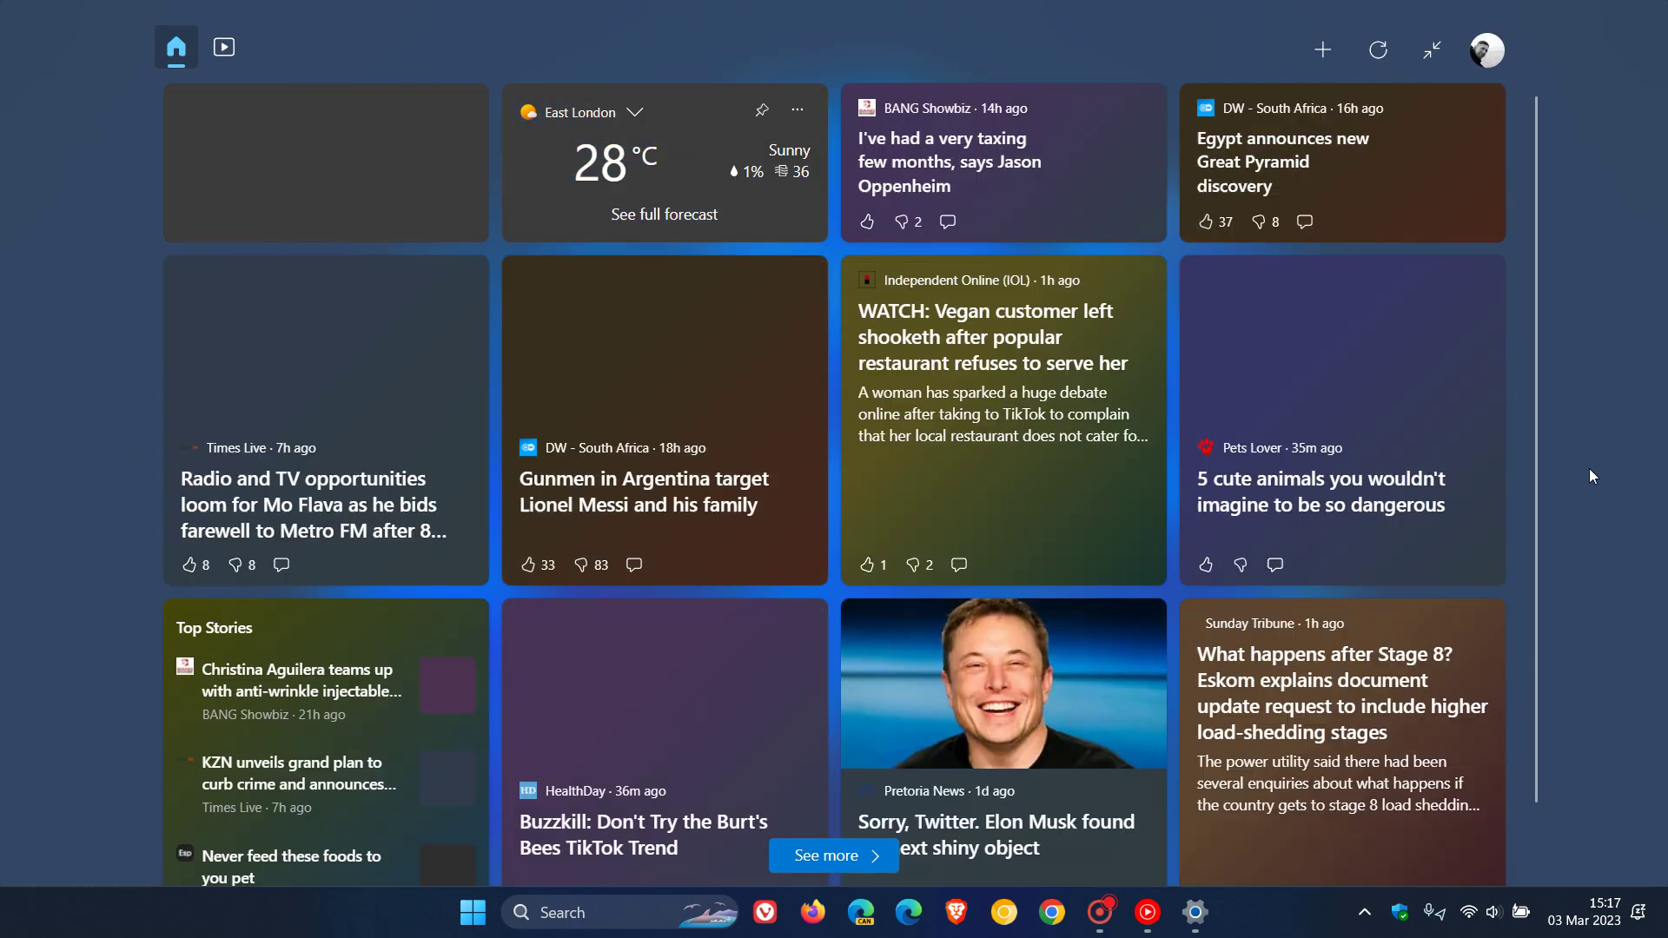
- Close and reopen the board with Win+W, then collapse it to half view
{"action": "key", "text": "super+w"}
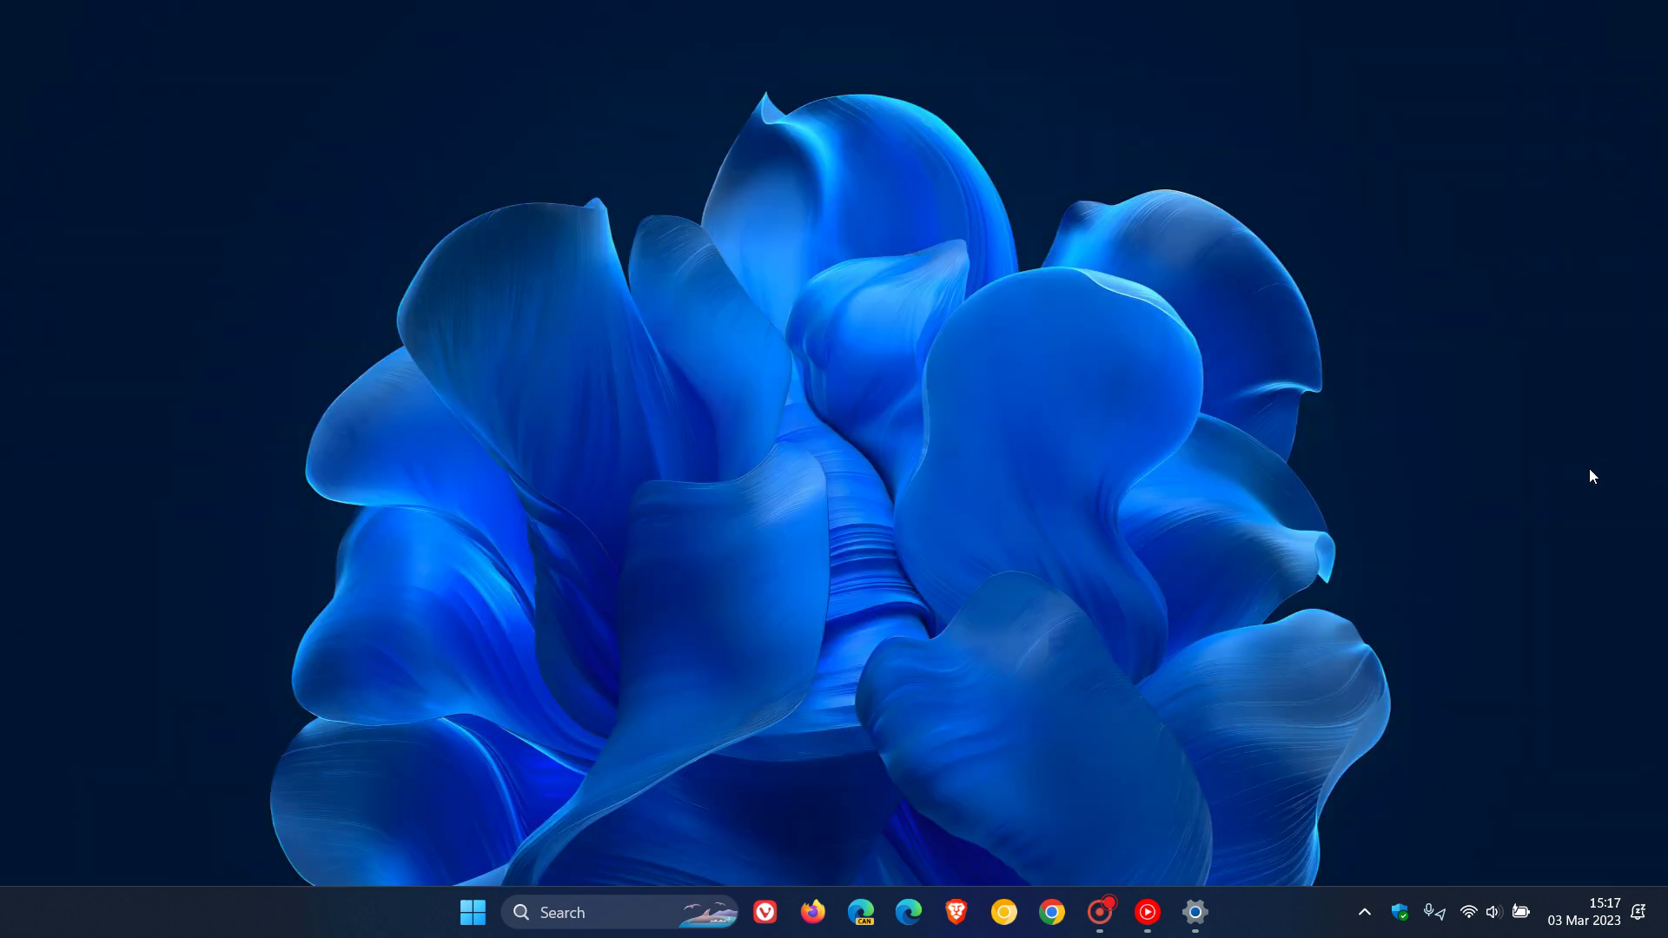
{"action": "key", "text": "super+w"}
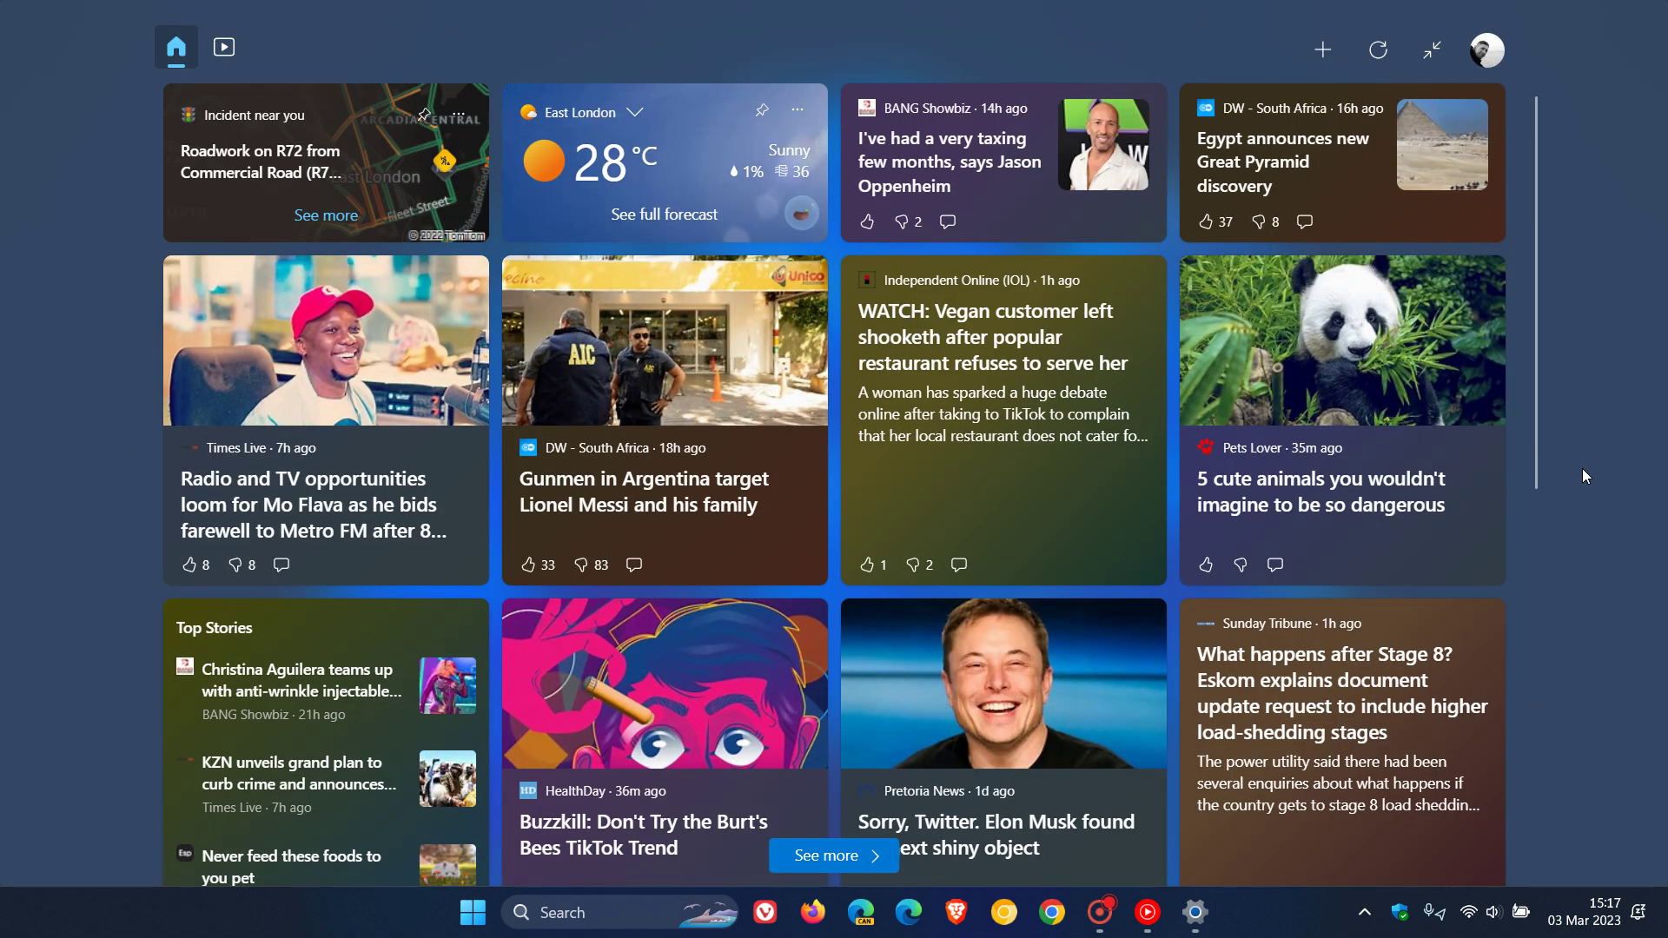
{"action": "left_click", "coordinate": [1432, 51]}
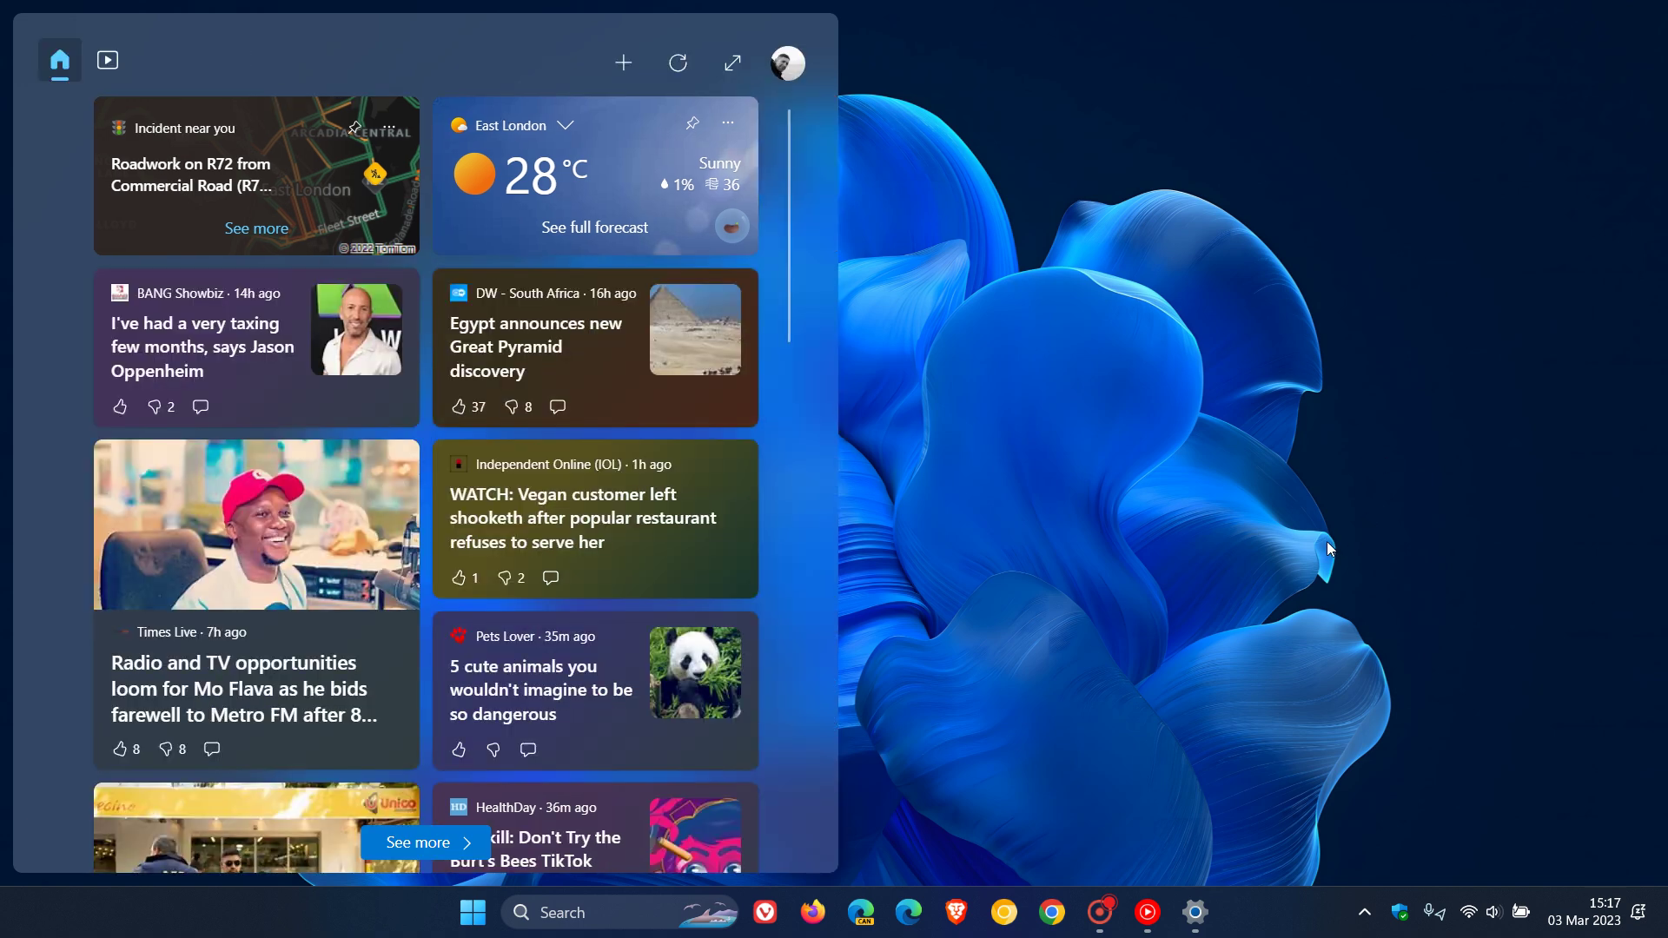
- Close the board, switch Widgets back On in Taskbar settings, and minimise the Settings window
{"action": "key", "text": "super+w"}
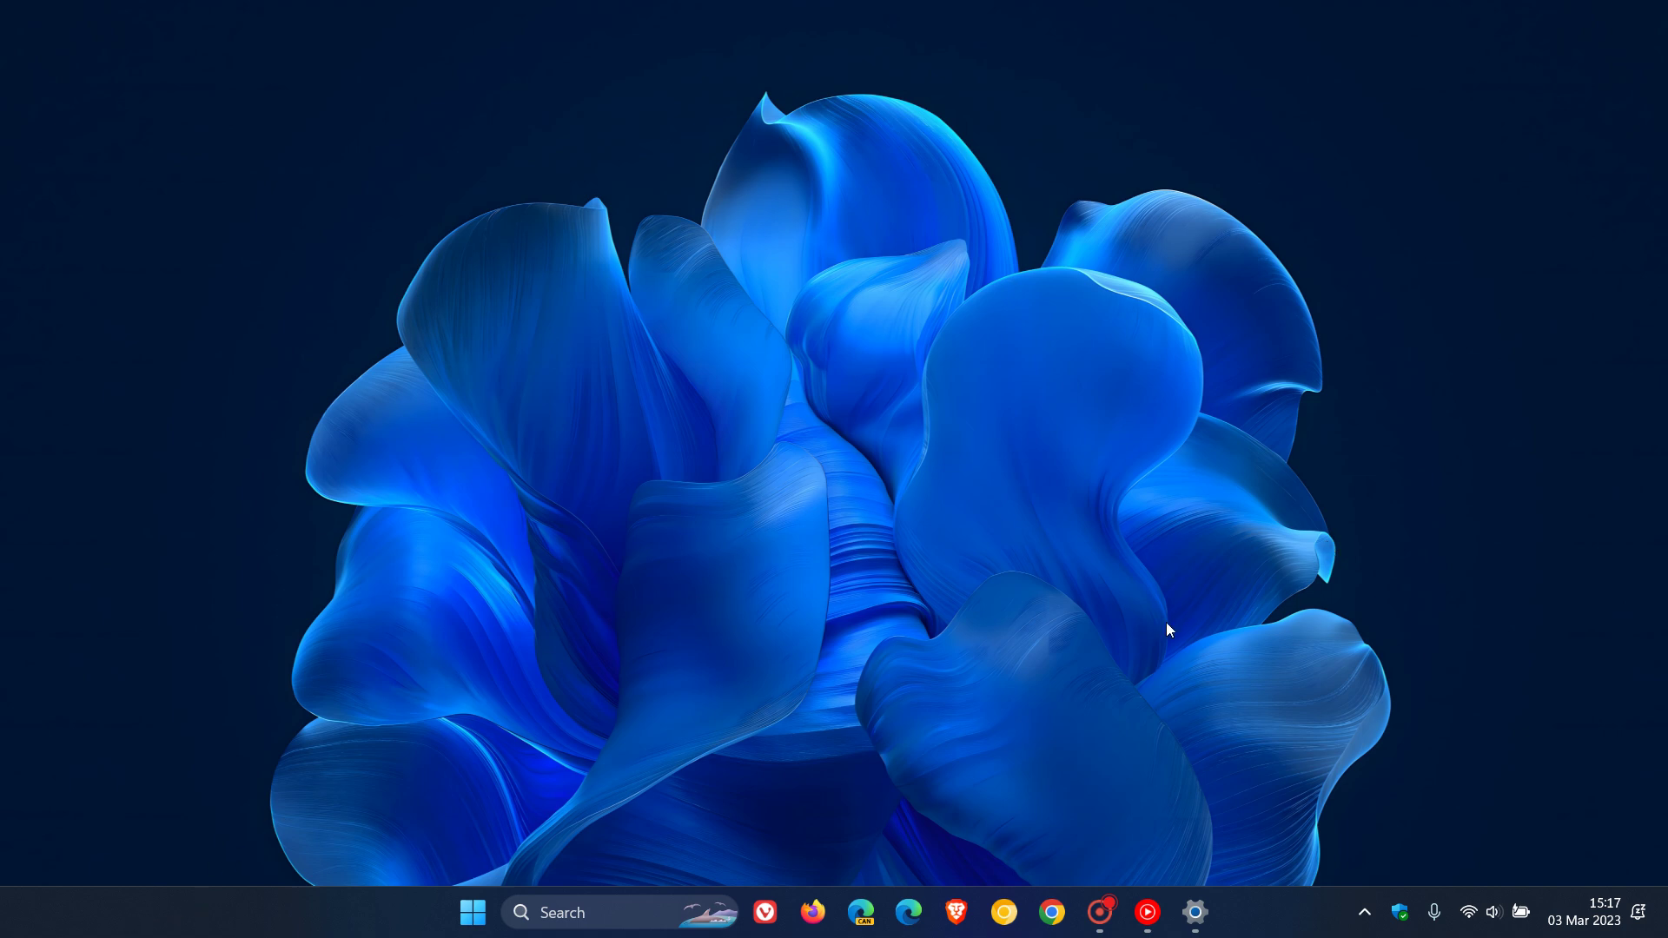
{"action": "left_click", "coordinate": [1197, 918]}
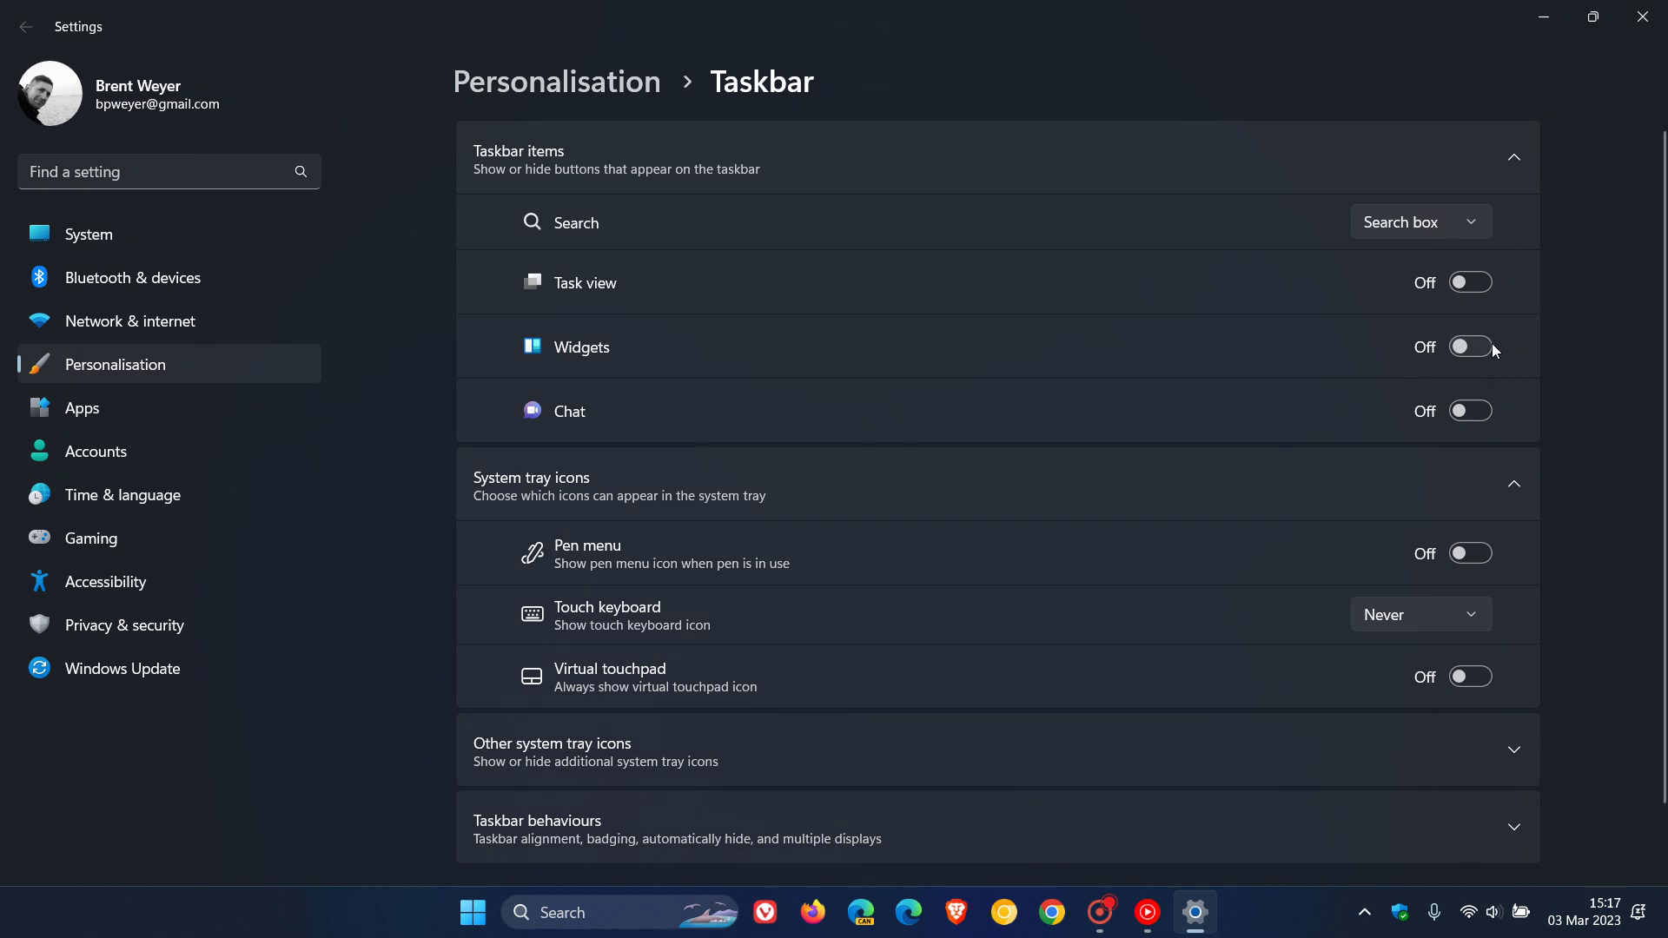
{"action": "left_click", "coordinate": [1489, 347]}
{"action": "left_click", "coordinate": [1546, 15]}
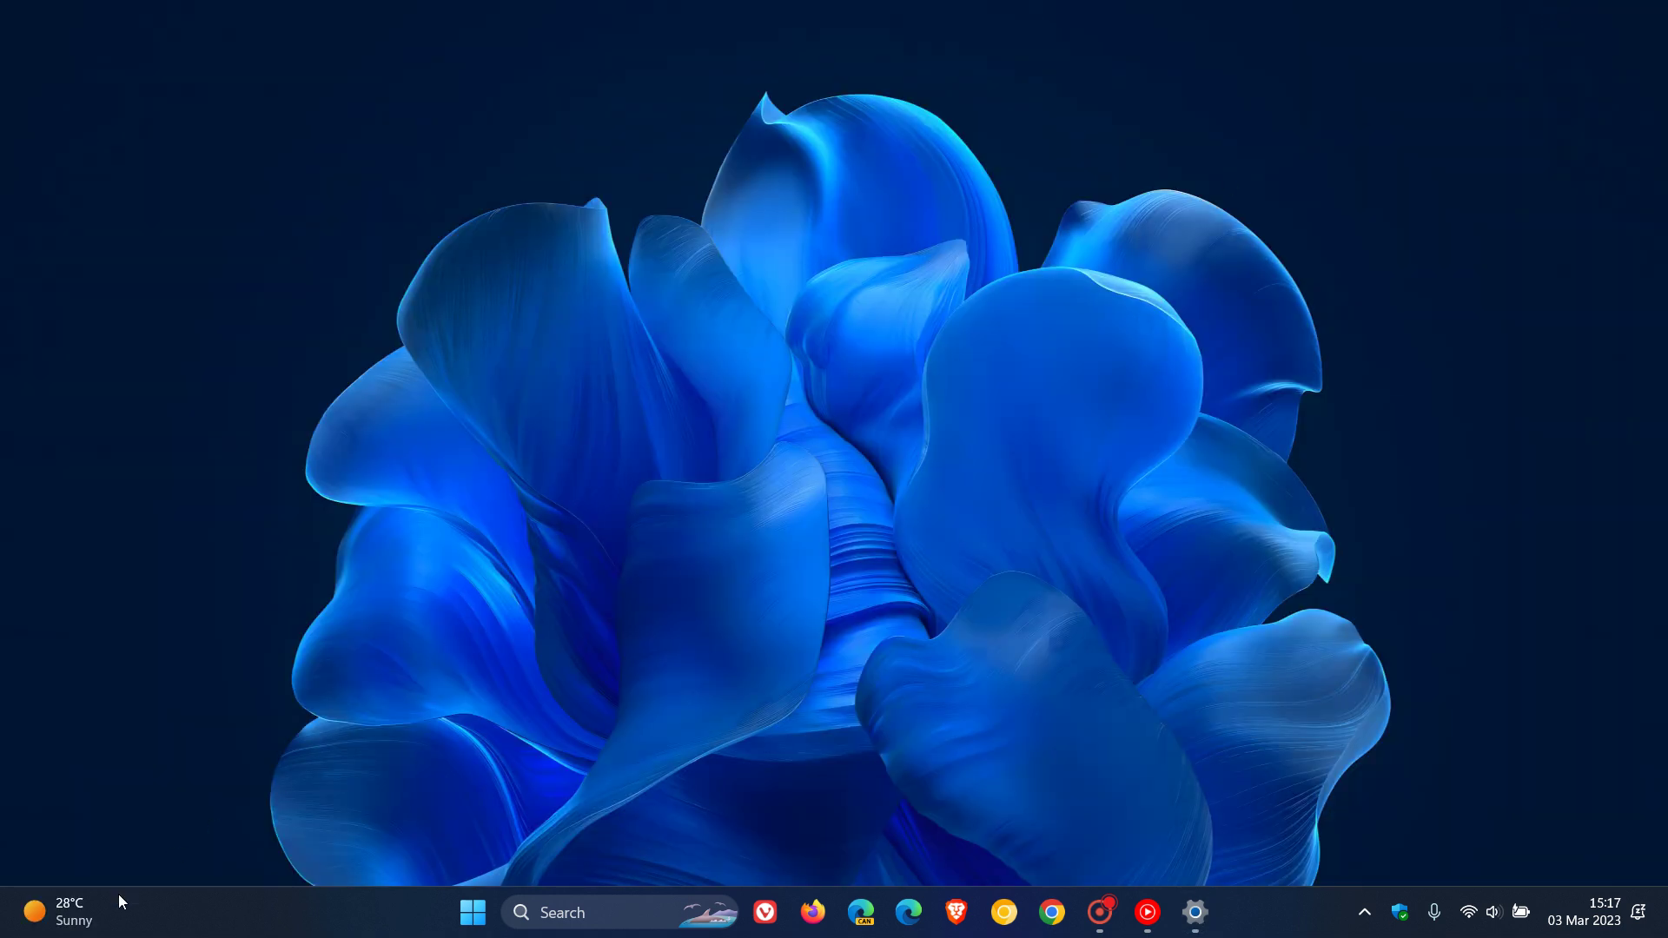